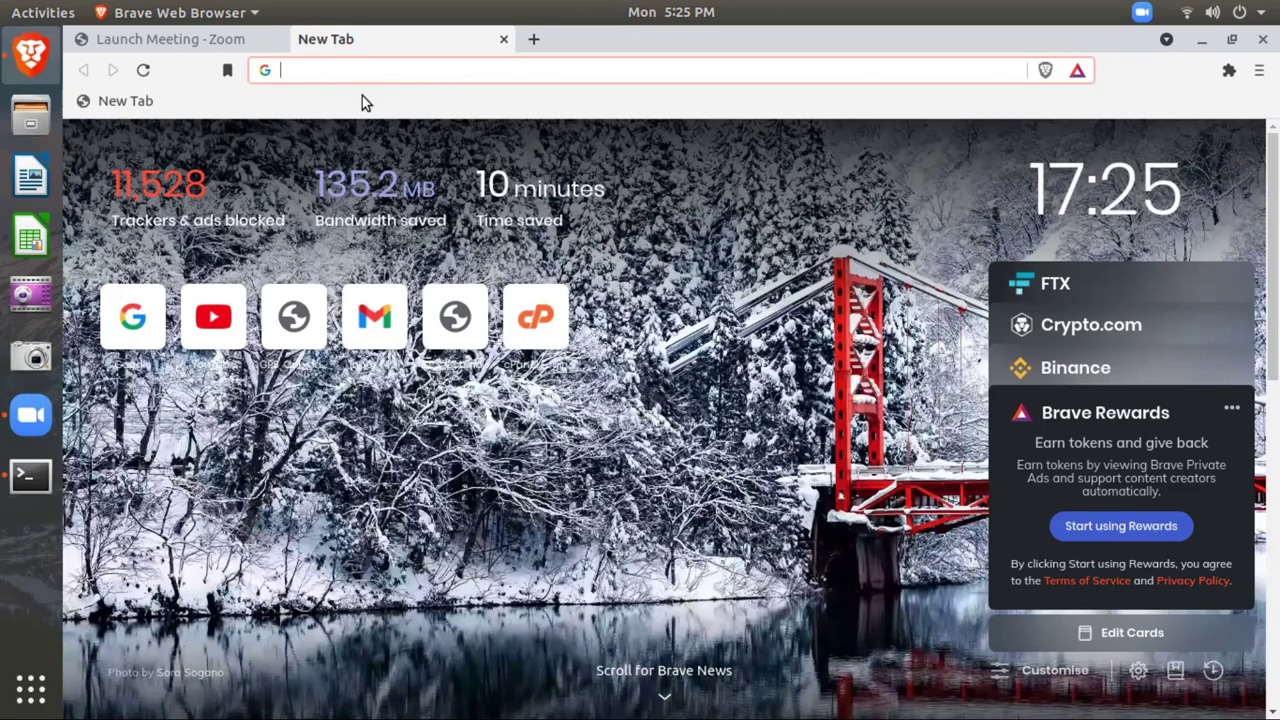
type("www.gobindgarhpublicschool.in/StudentsLogin")
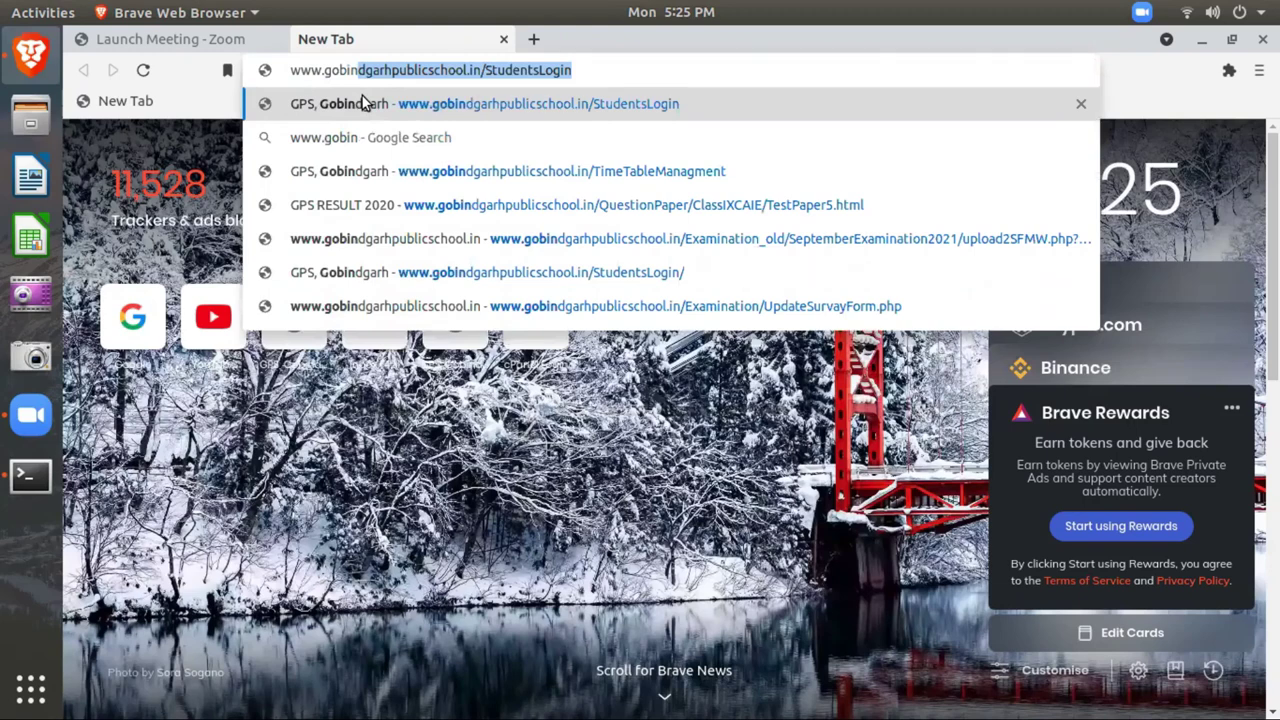
left_click(365, 103)
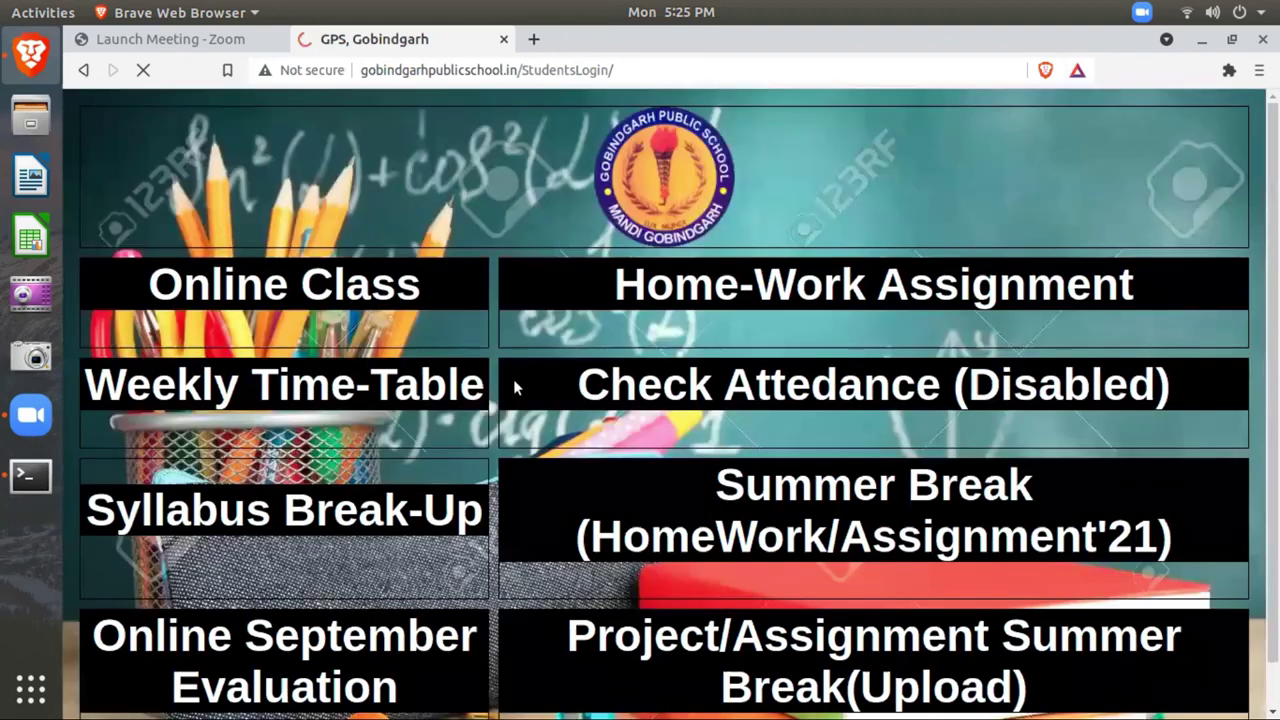
scroll(302, 538, "down", 1)
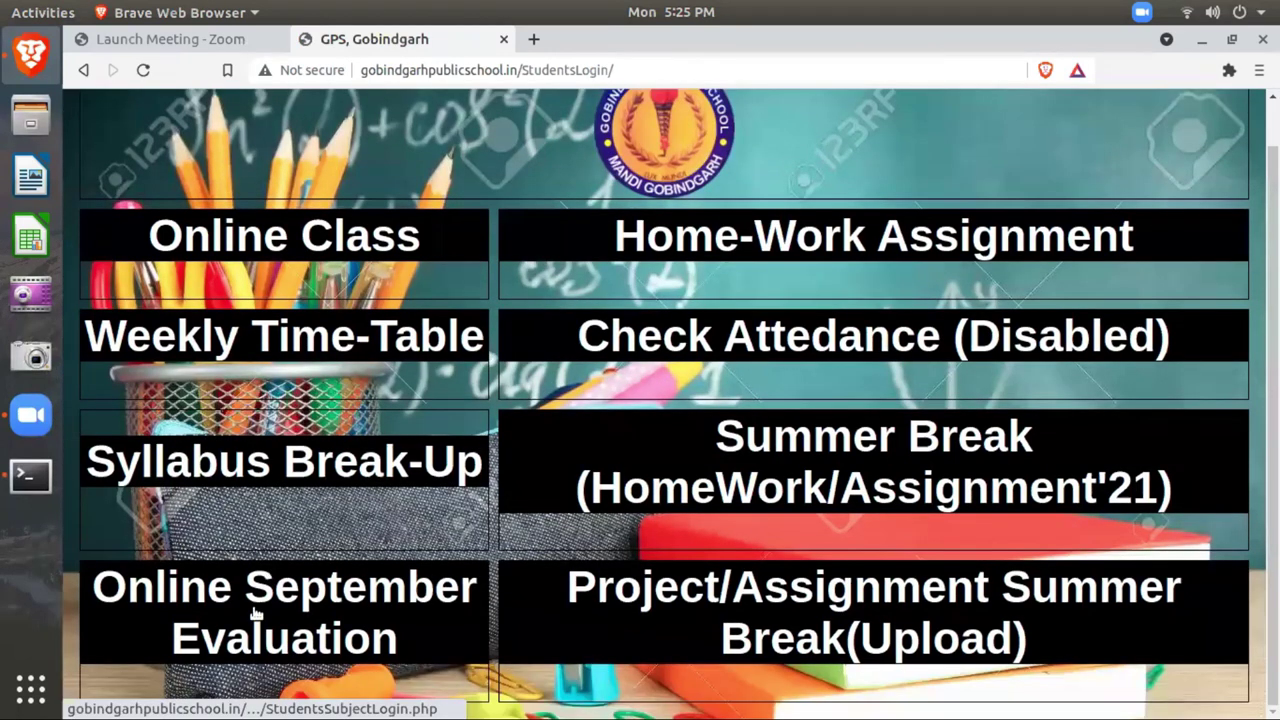
left_click(256, 622)
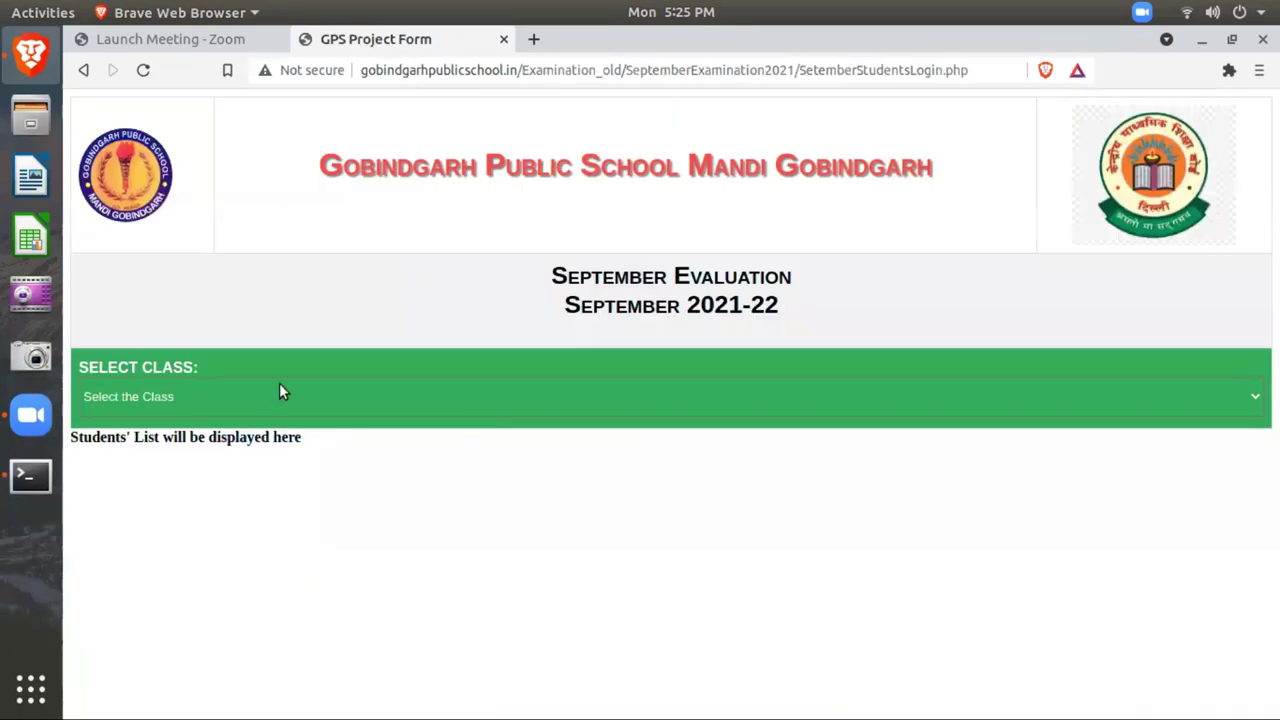
Step: Select VI_Adorable as the class on the September Evaluation login form
left_click(281, 390)
scroll(290, 210, "down", 3)
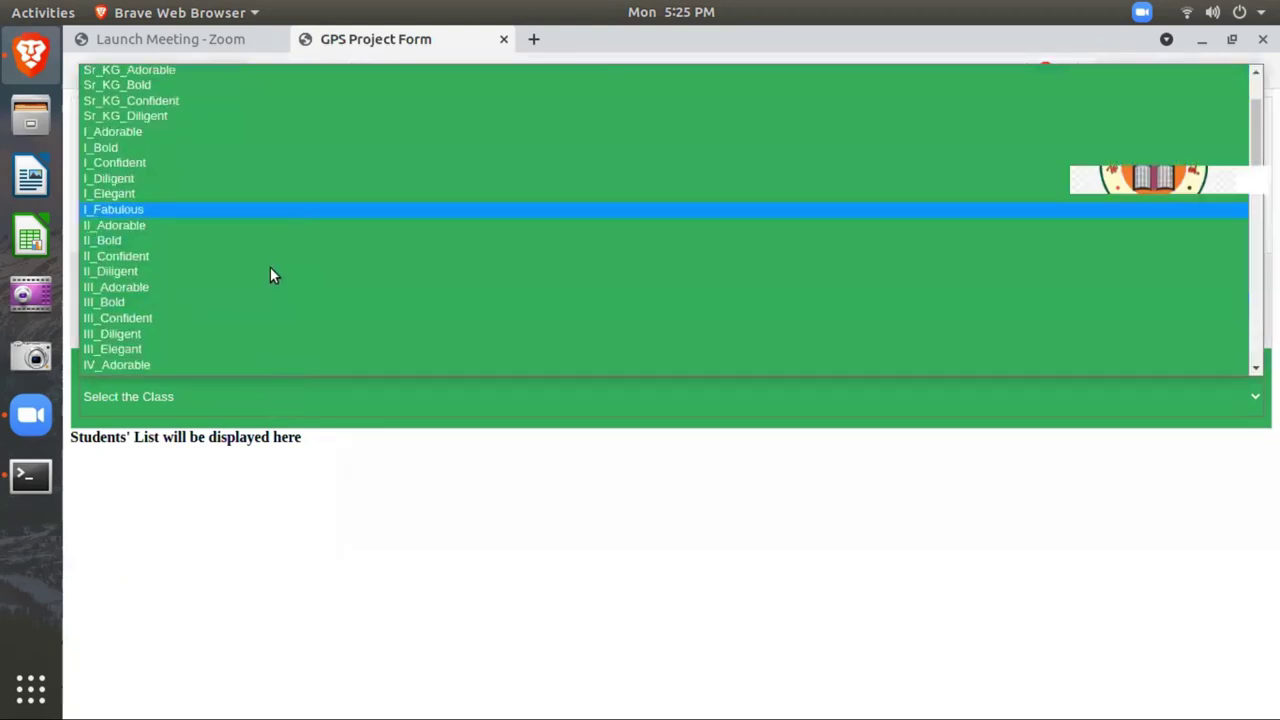
scroll(262, 280, "down", 7)
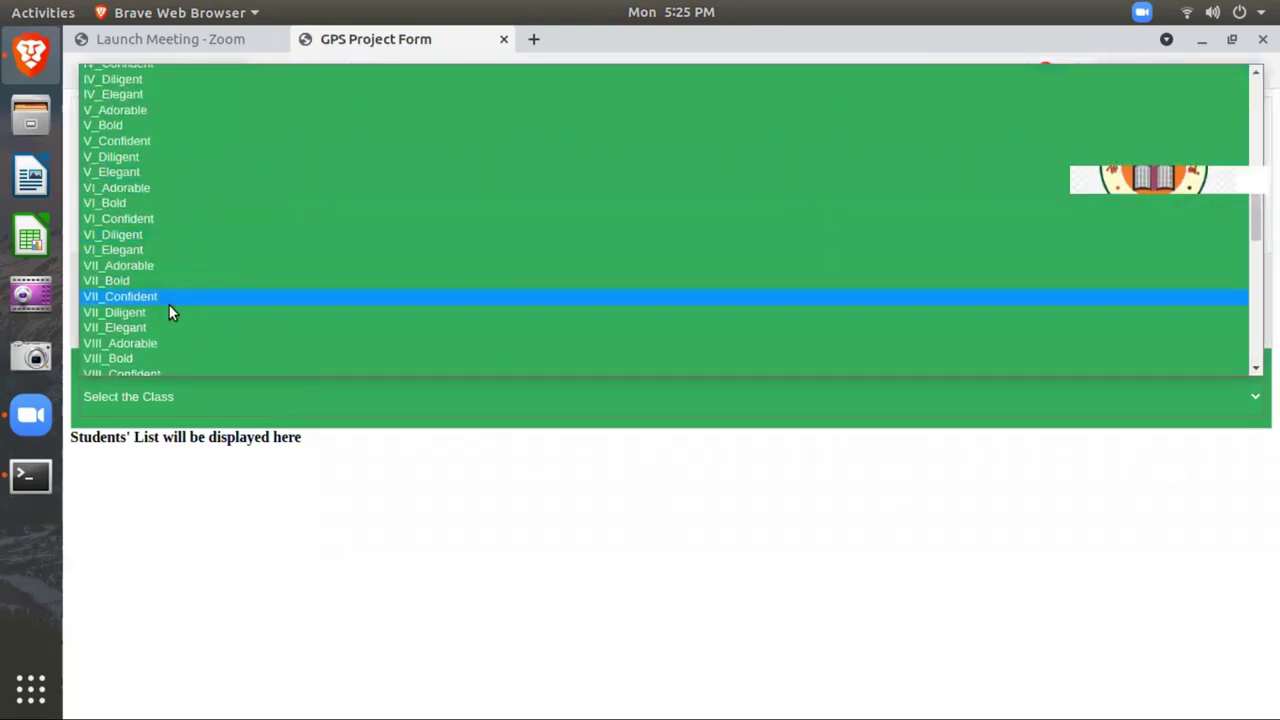
left_click(185, 190)
Step: Keep the first student's name in the name list, fill in the security key and submit the login form
left_click(692, 489)
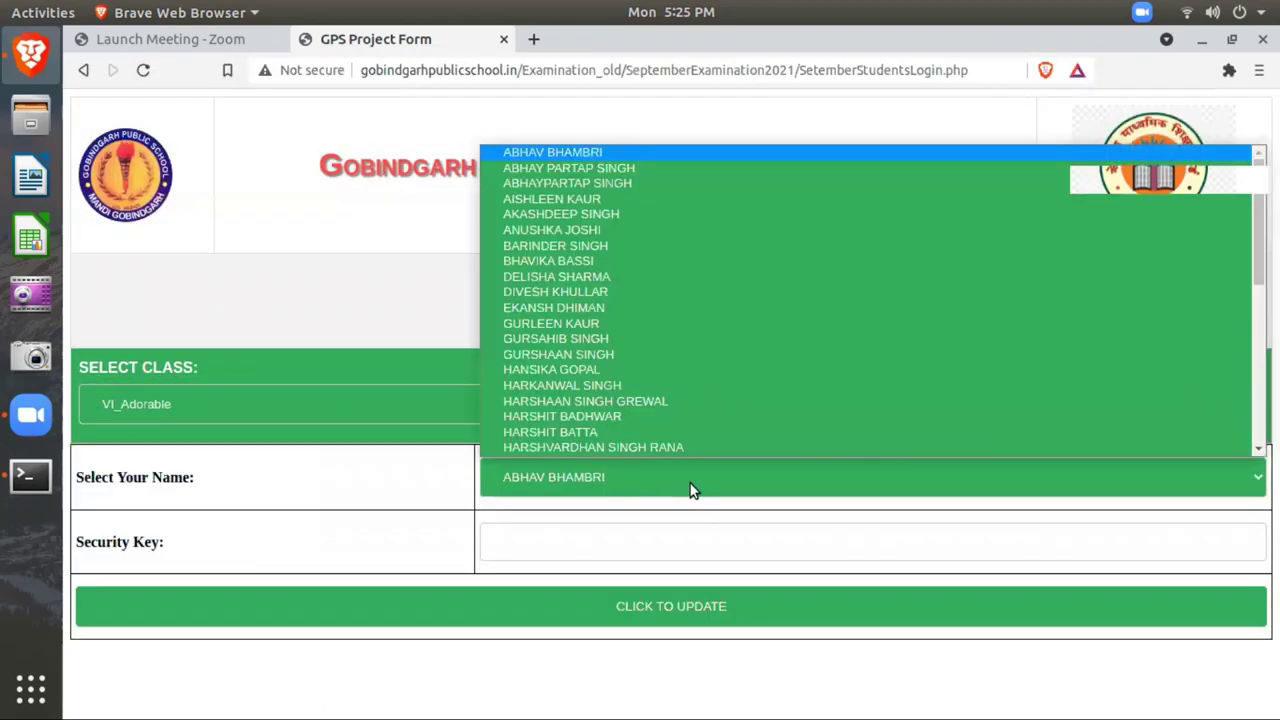
left_click(692, 489)
left_click(692, 489)
left_click(692, 489)
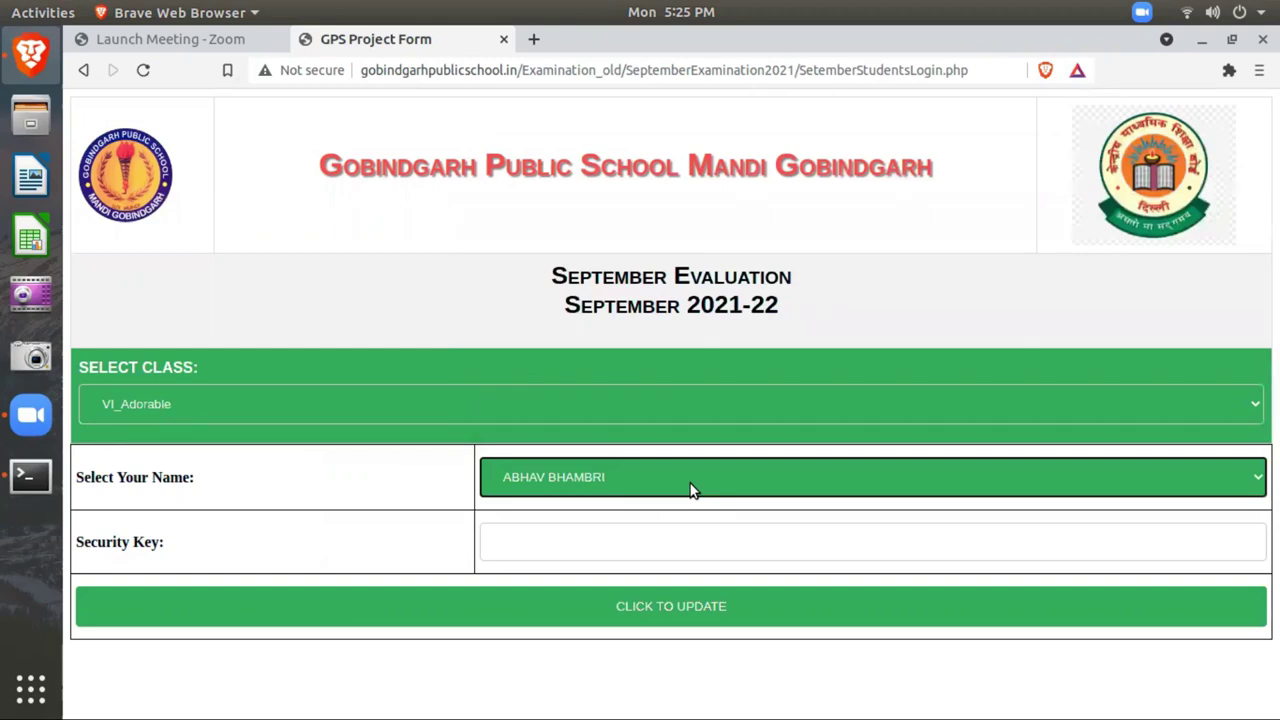
left_click(631, 557)
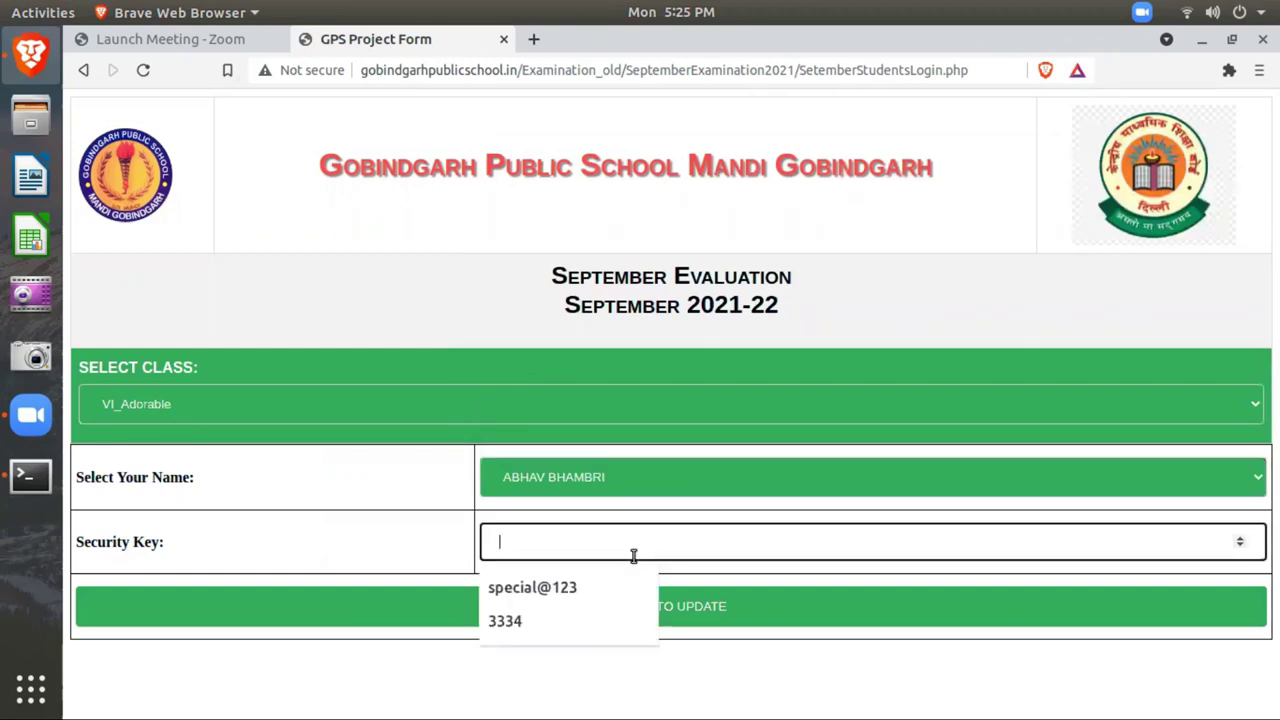
left_click(394, 670)
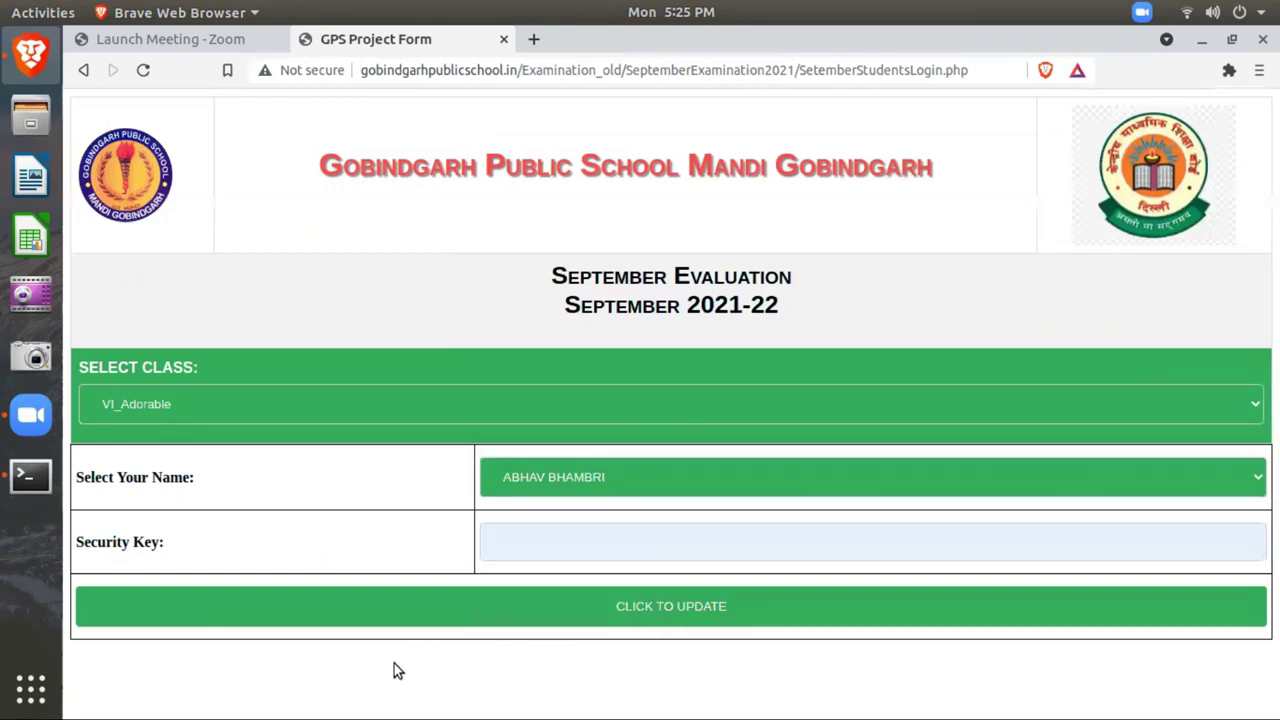
left_click(611, 620)
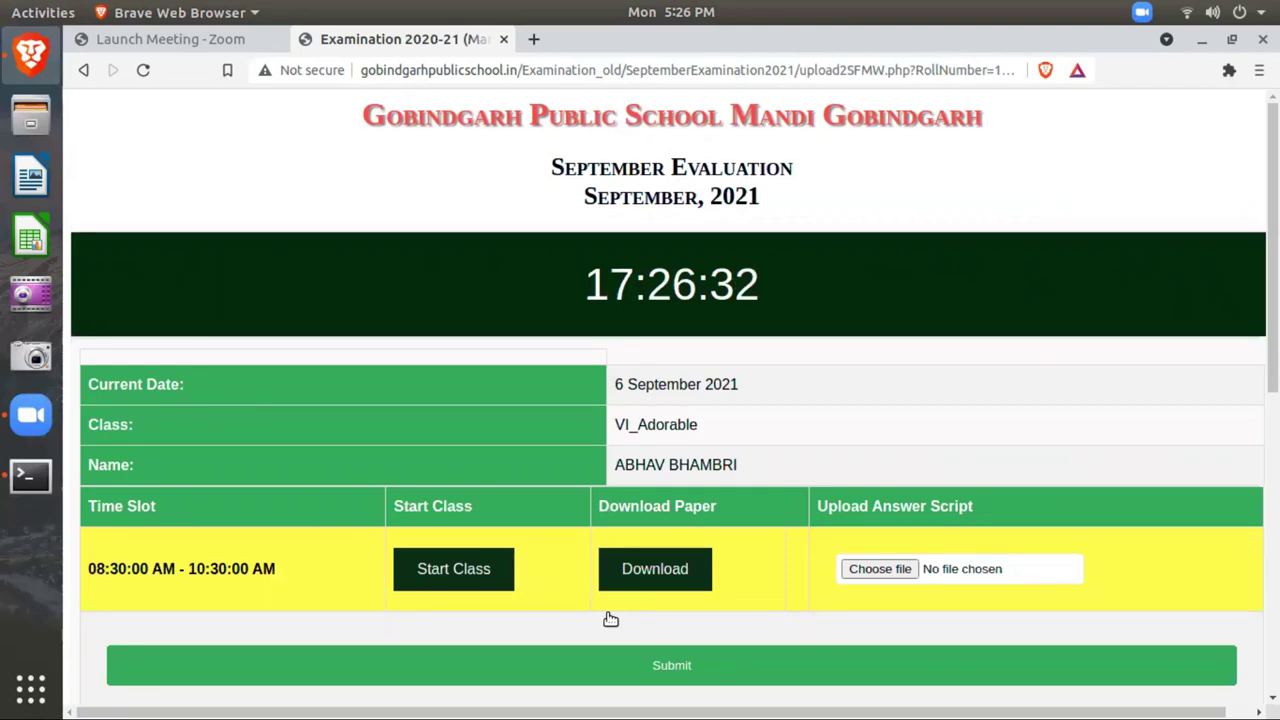
Step: Review the September Evaluation page, including the clock, the time slot row and the Examination Date Sheet September 2021
double_click(768, 289)
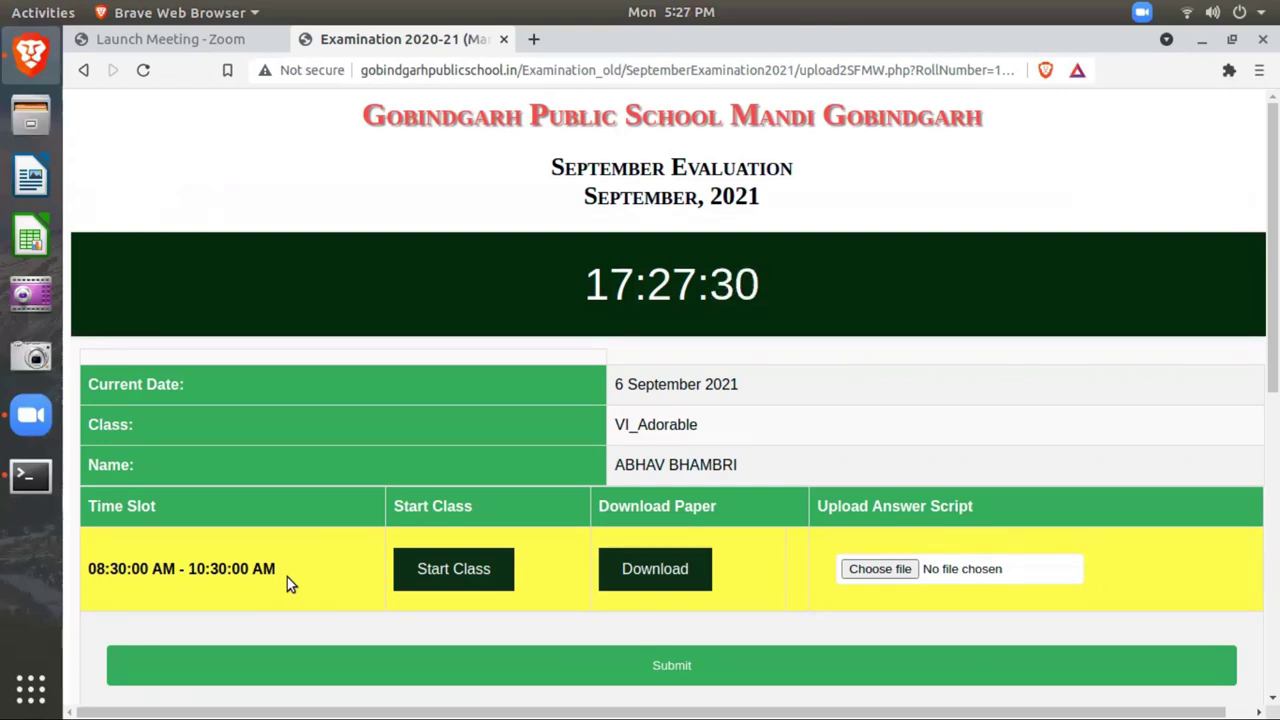
scroll(319, 528, "down", 5)
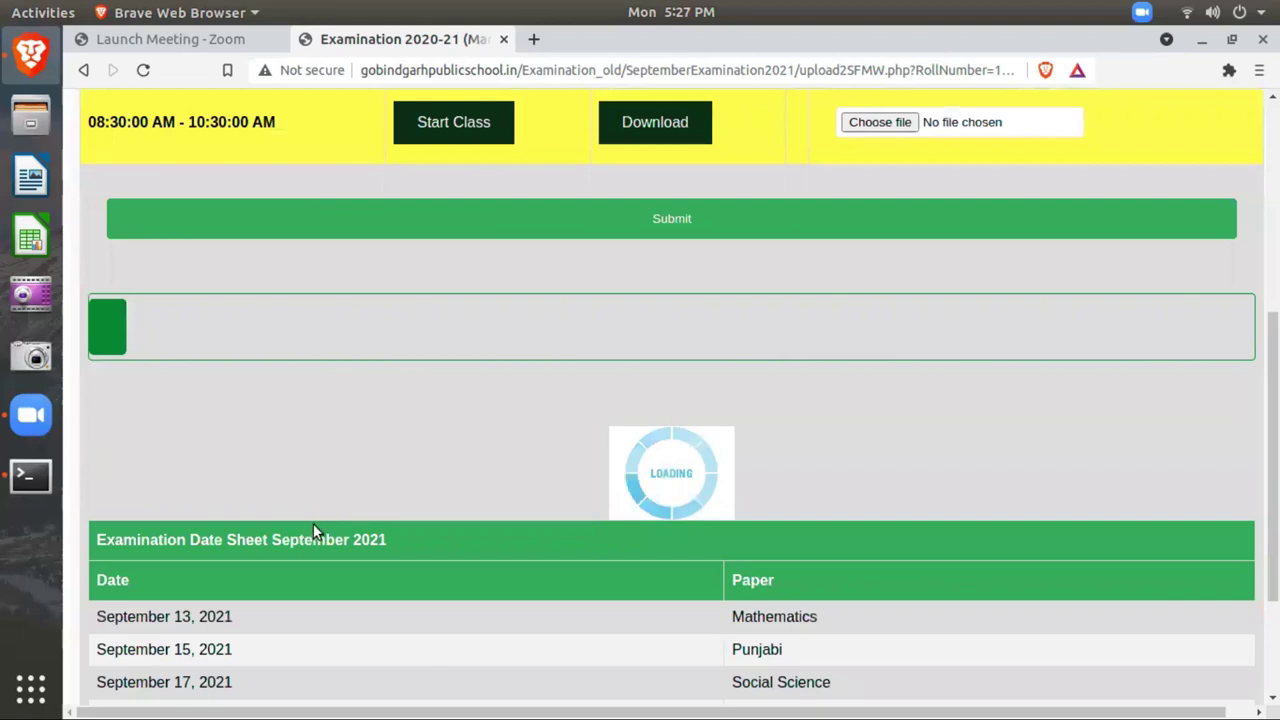
scroll(317, 526, "down", 3)
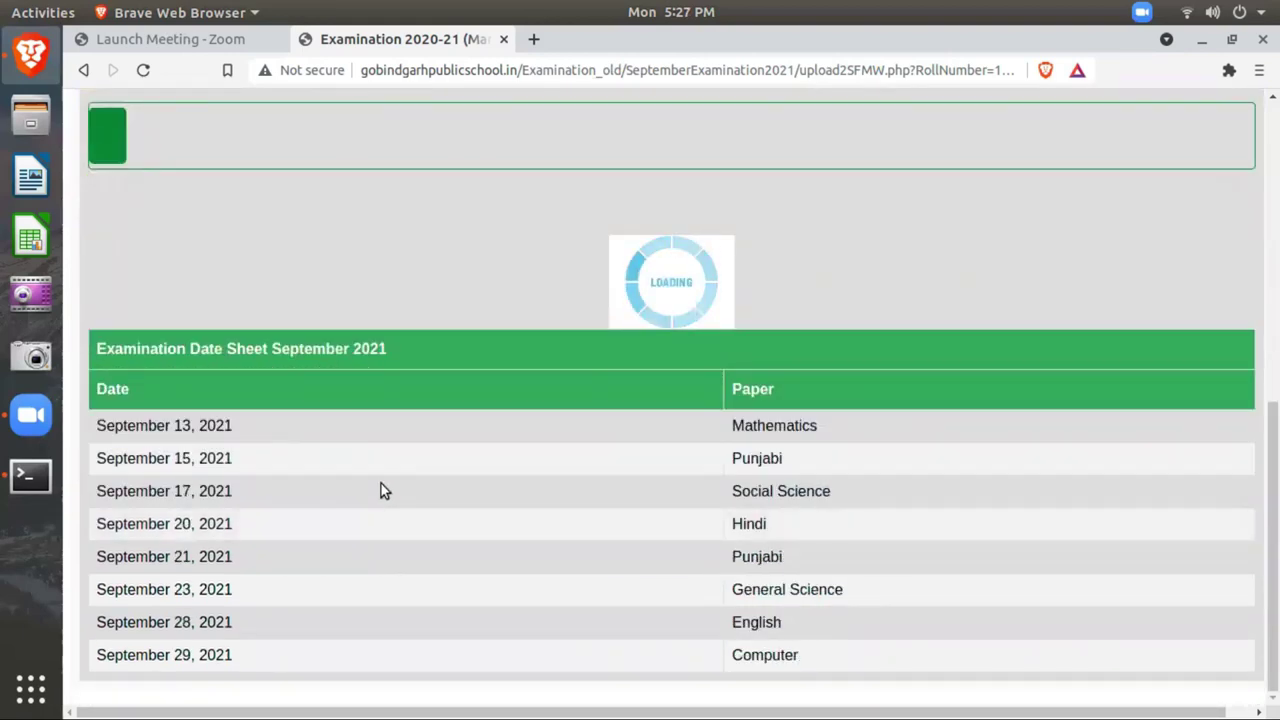
scroll(381, 490, "up", 4)
scroll(377, 496, "down", 4)
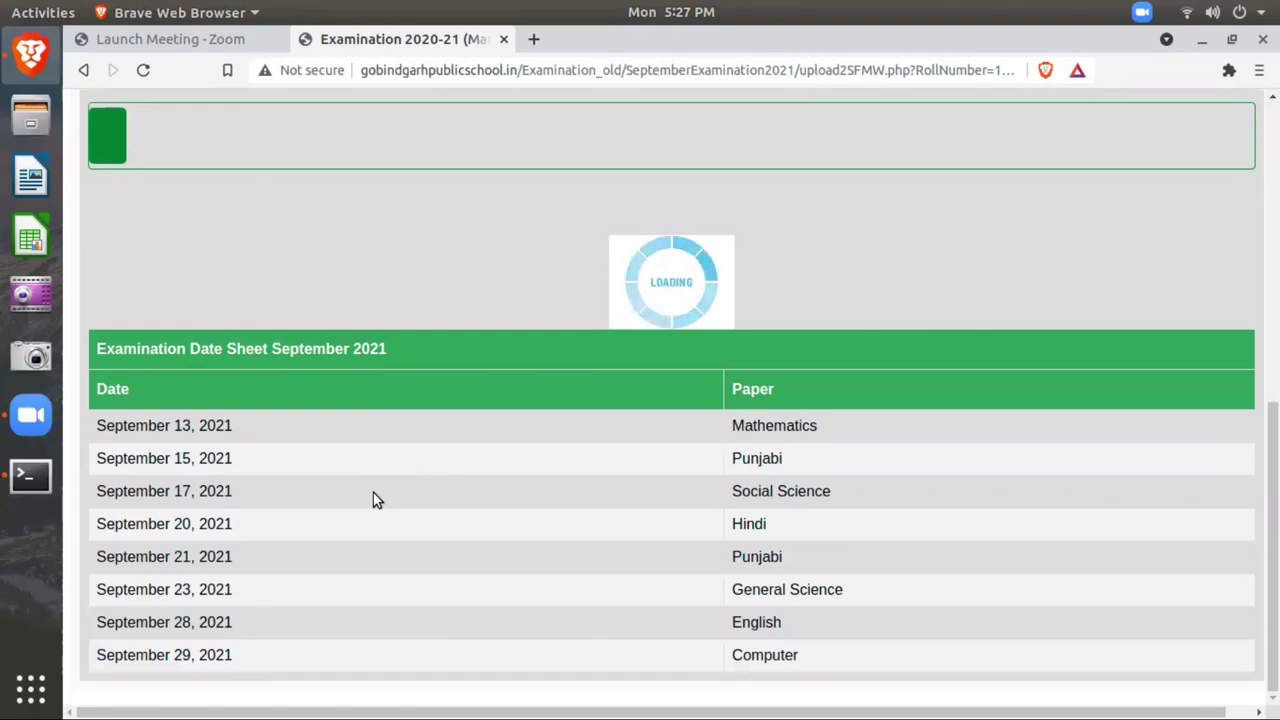
scroll(375, 502, "up", 3)
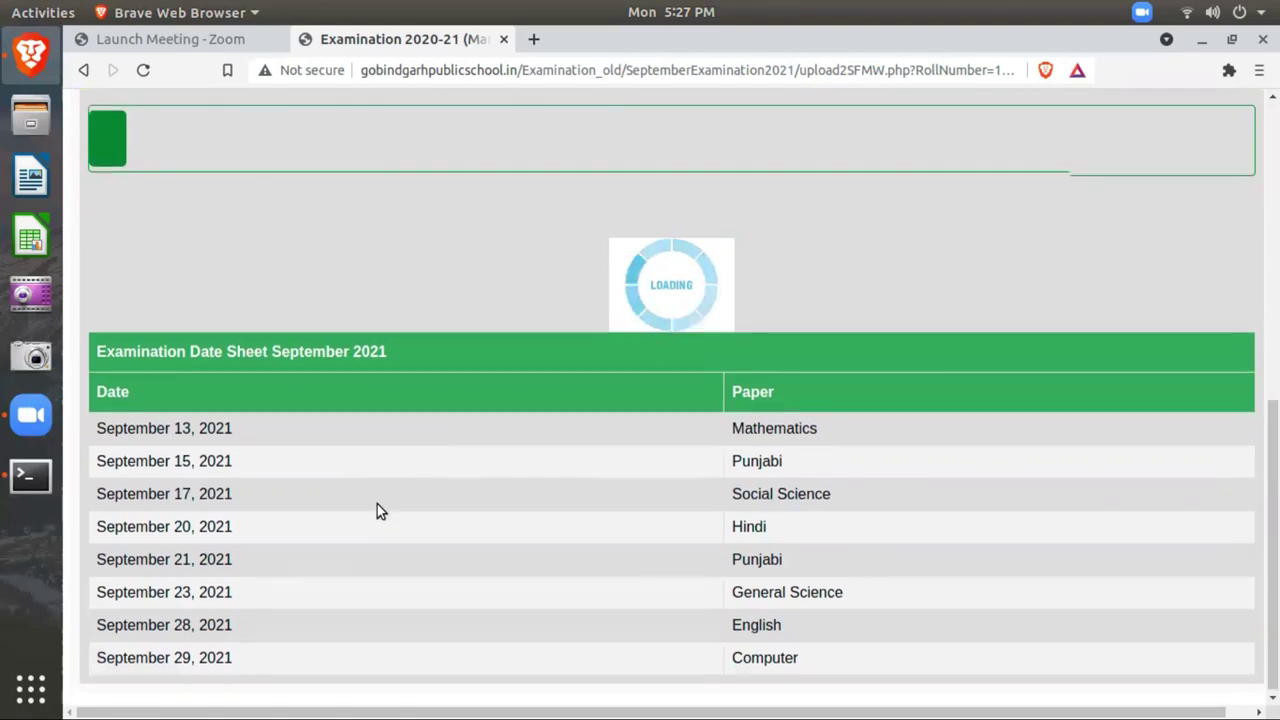
scroll(377, 504, "up", 3)
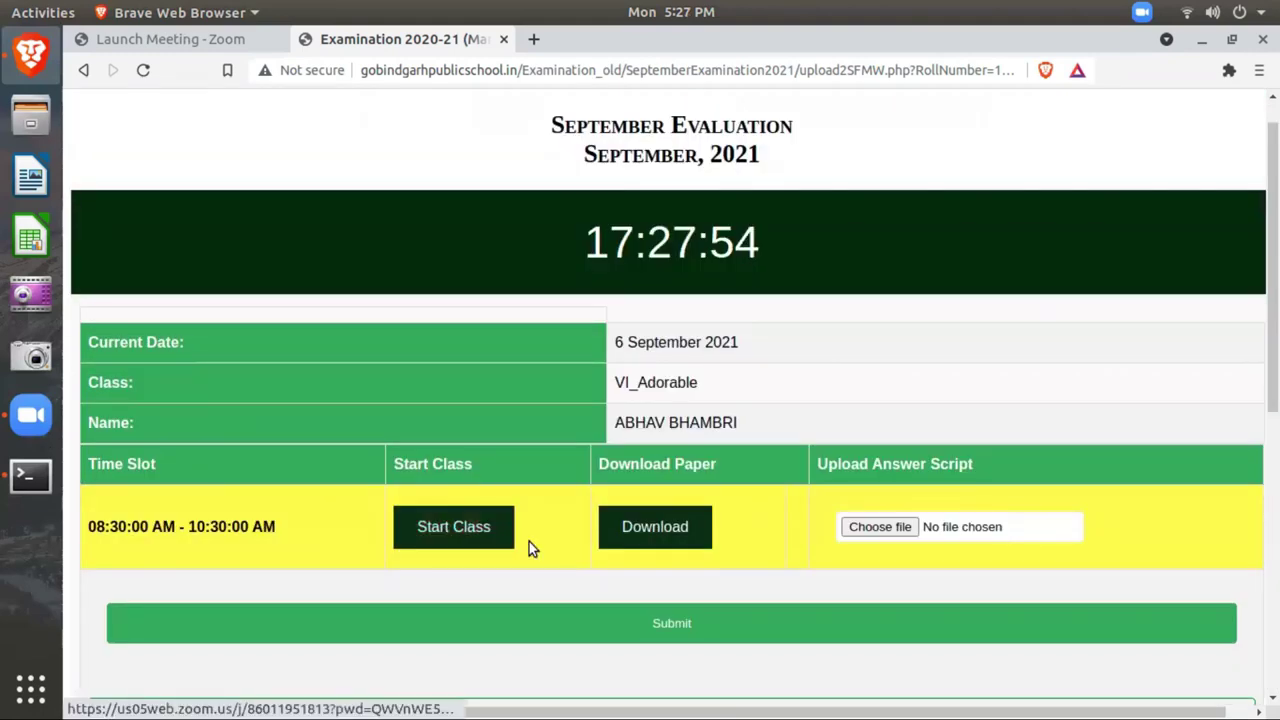
scroll(549, 562, "up", 1)
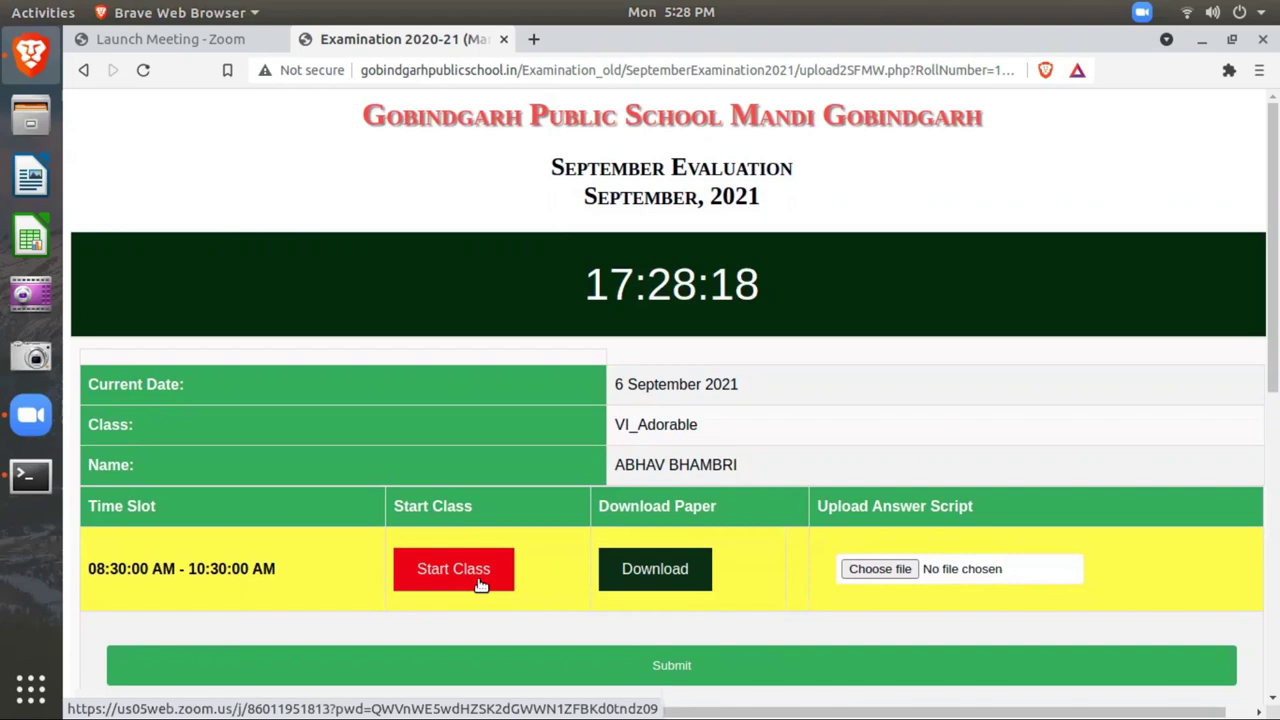
Step: Open the question paper for the 08:30:00 AM - 10:30:00 AM slot and return to the examination page
left_click(686, 583)
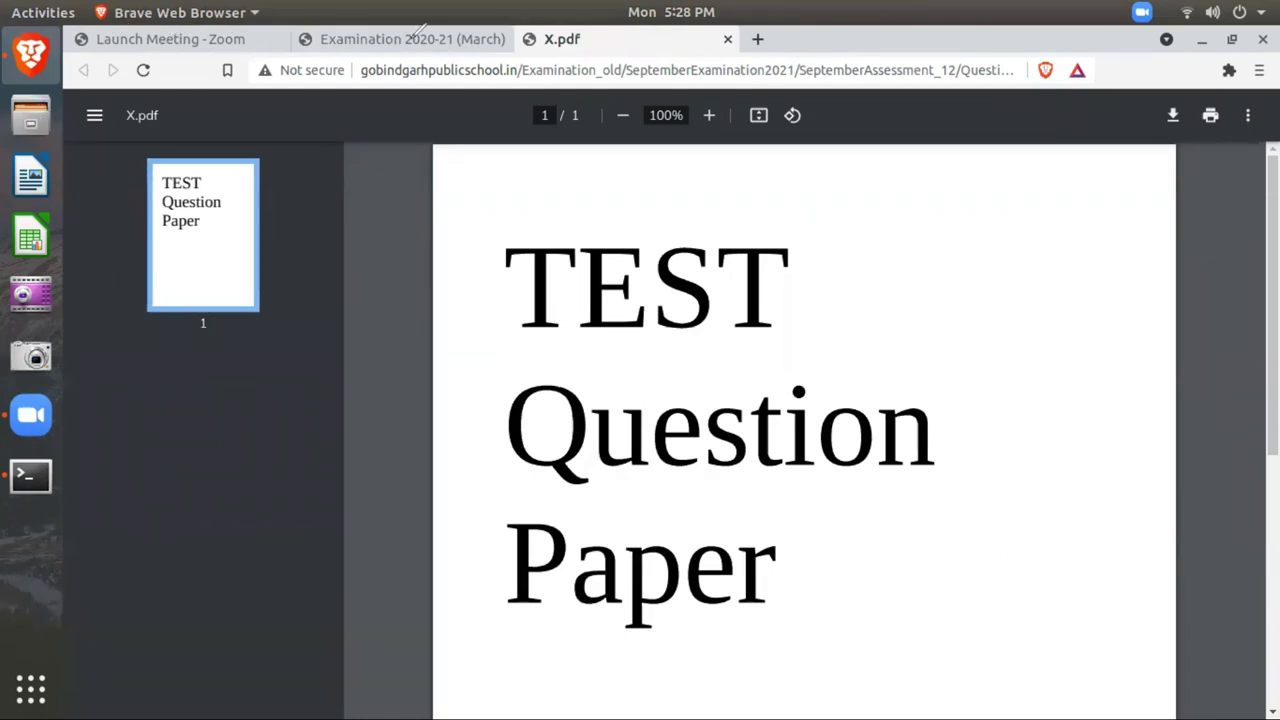
left_click(398, 44)
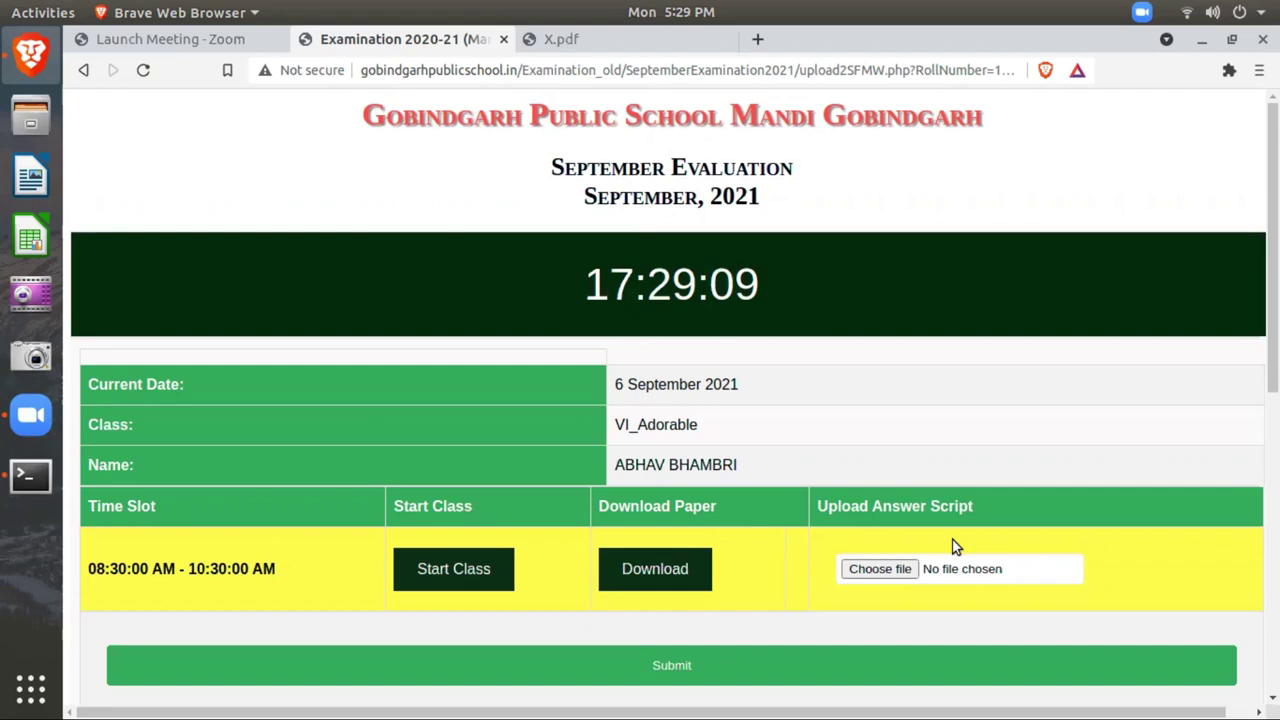
Step: Choose TestAnswerScript.pdf from the Documents folder as the answer script and submit it
scroll(1001, 431, "down", 3)
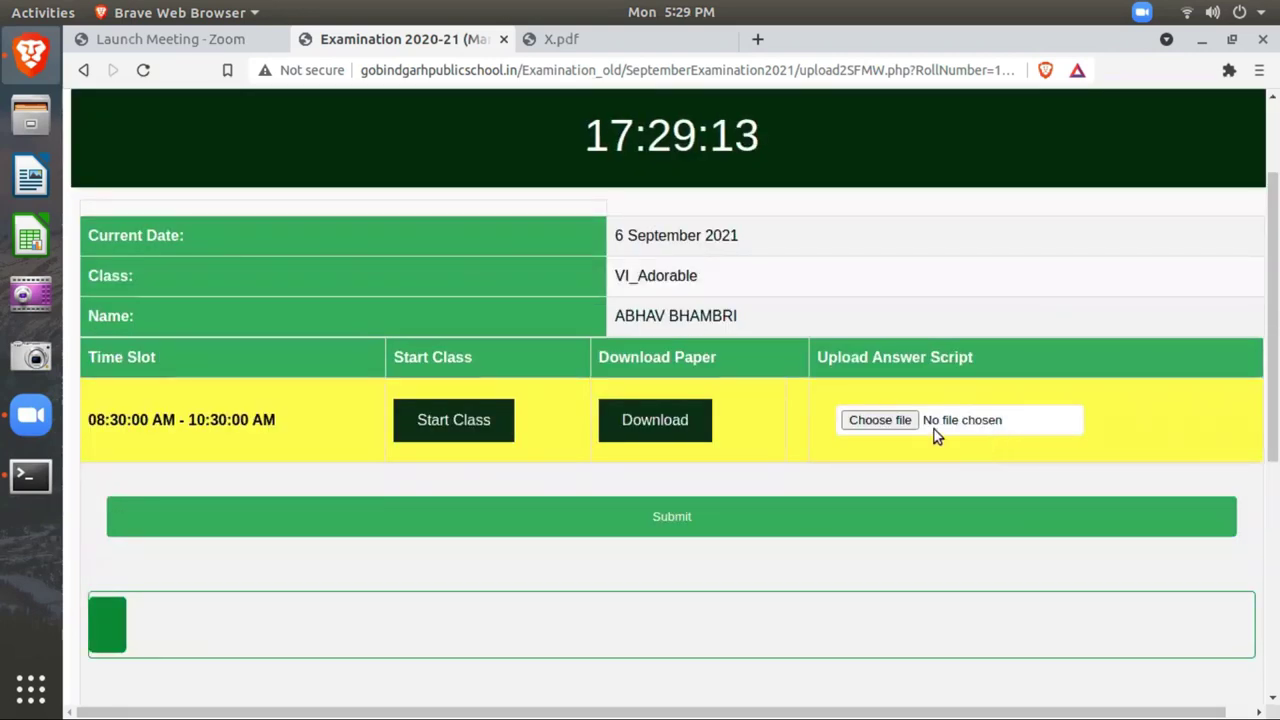
left_click(883, 423)
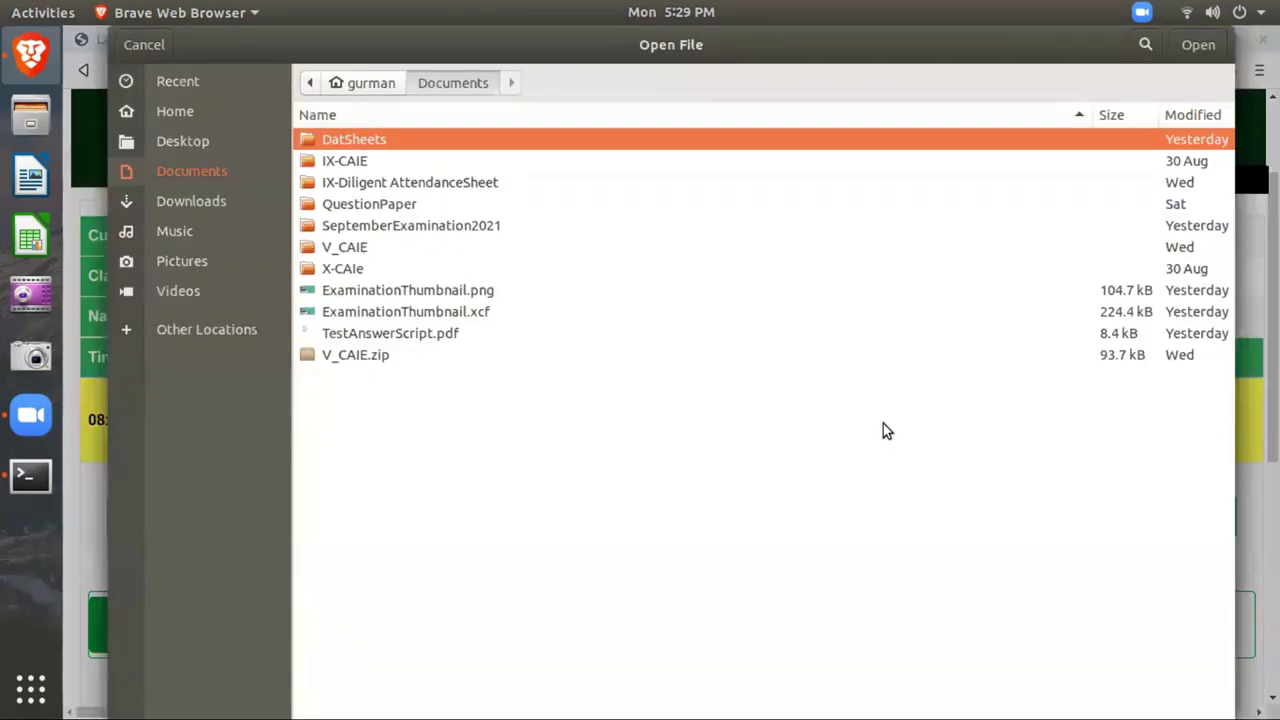
double_click(445, 338)
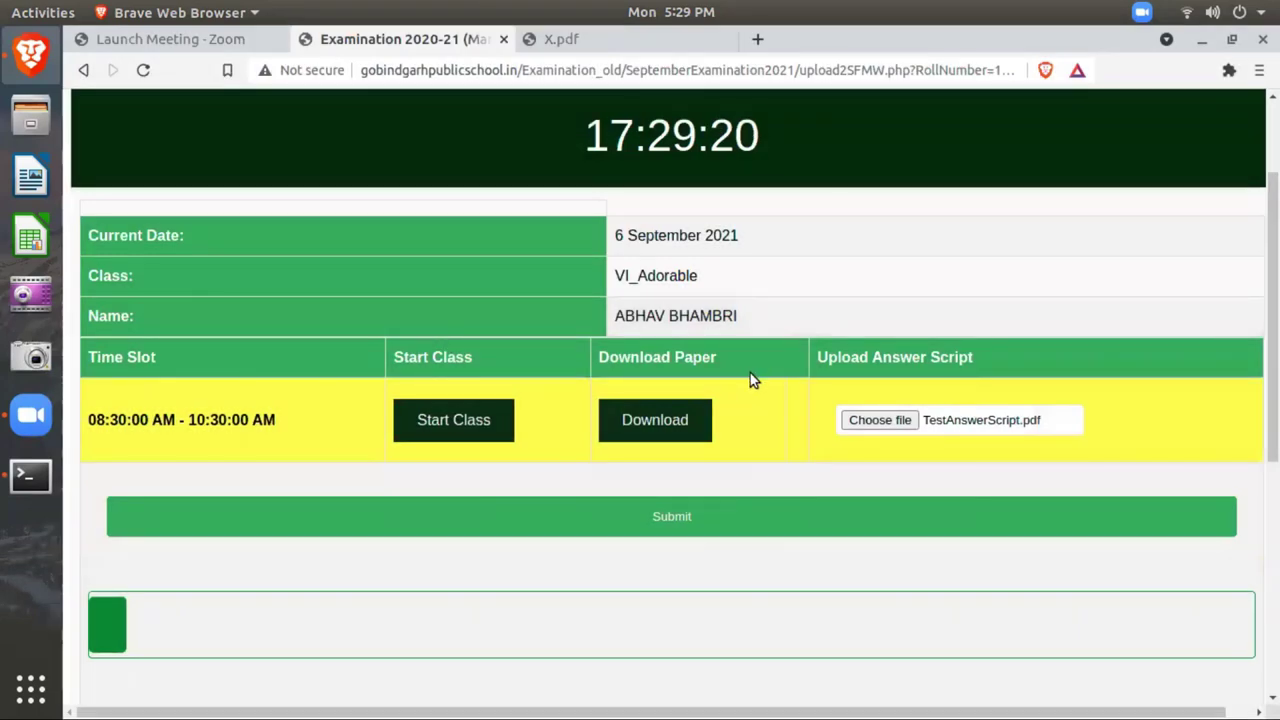
scroll(720, 400, "down", 2)
left_click(675, 415)
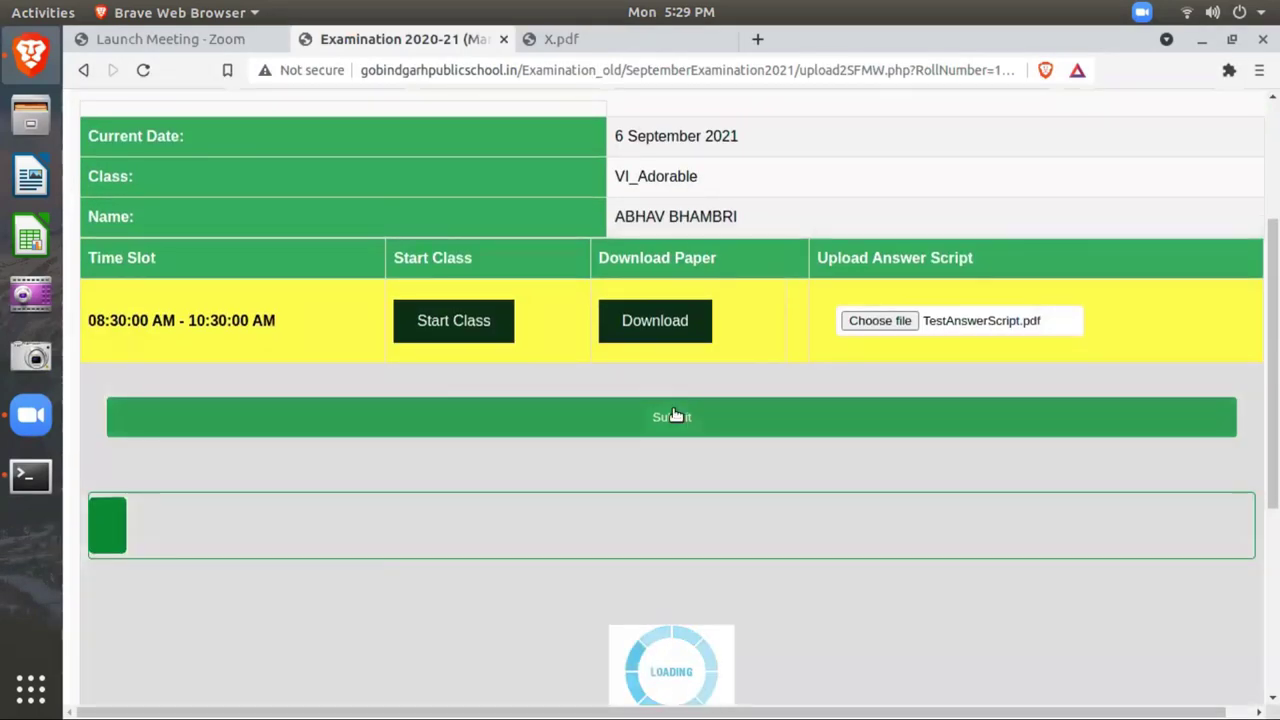
Step: Check the upload time of the submitted September Evaluation file, view the uploaded answer script and return to the examination page
scroll(688, 407, "down", 2)
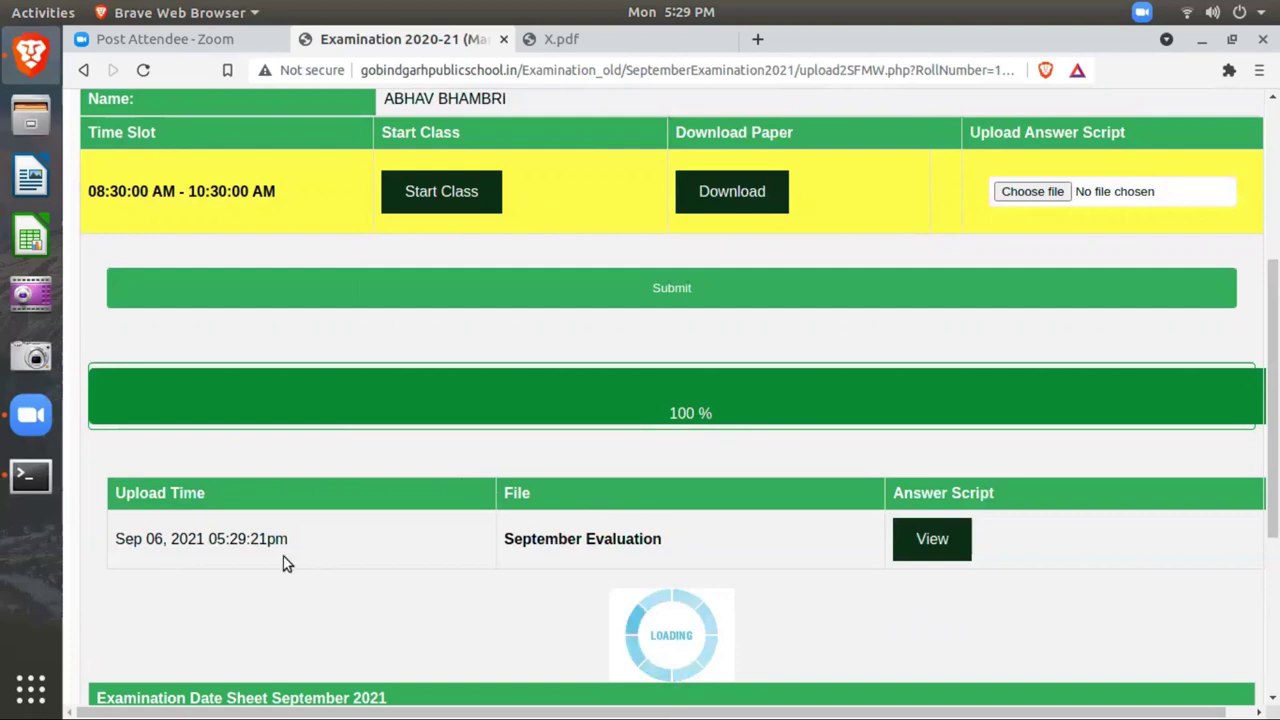
triple_click(113, 549)
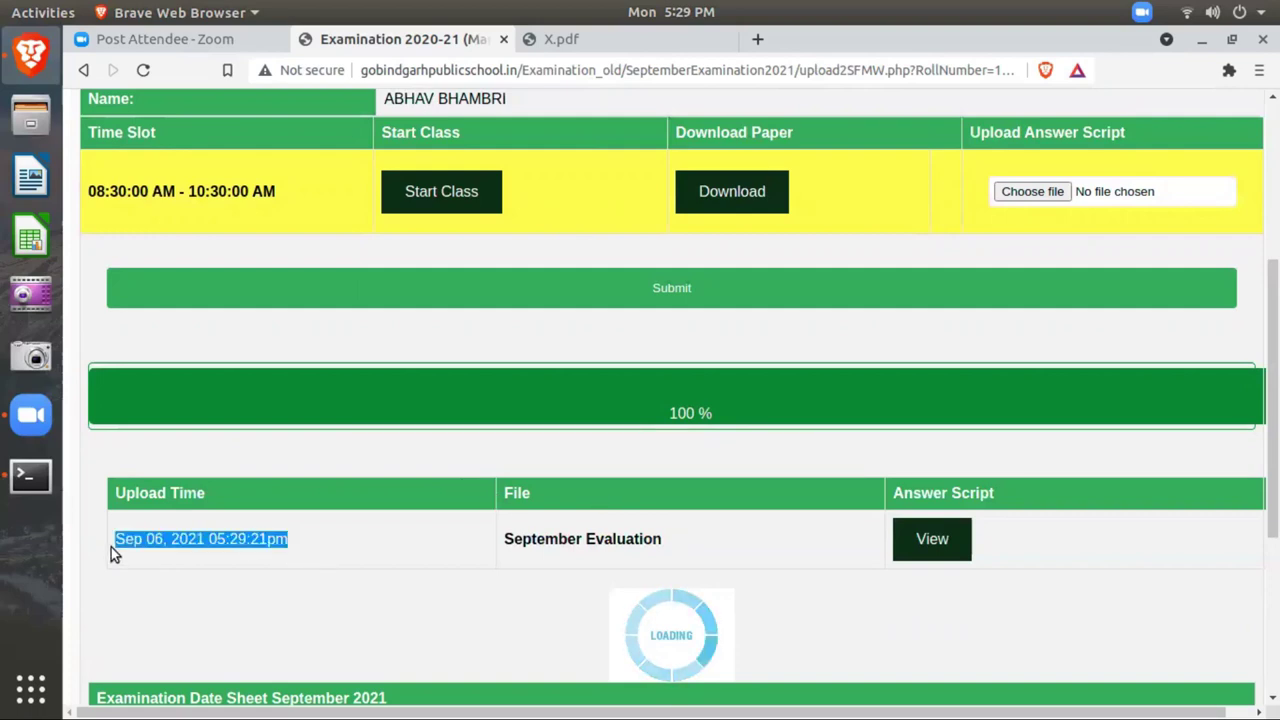
left_click(300, 545)
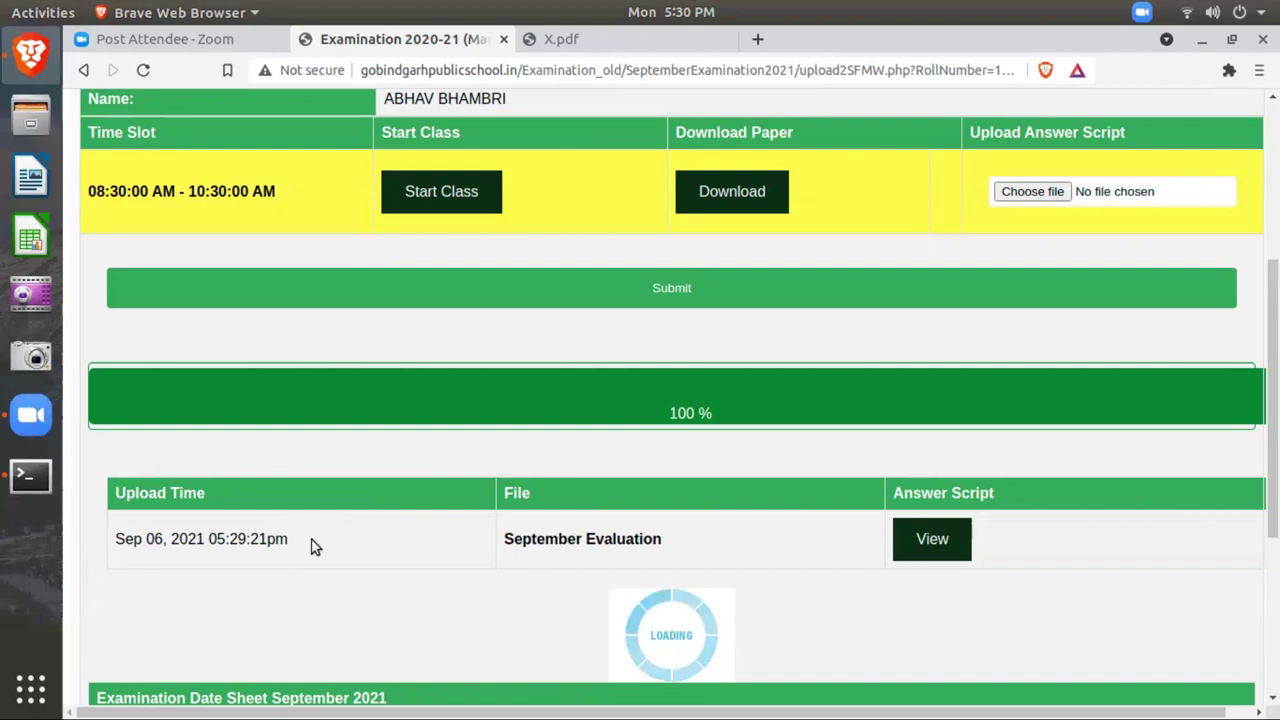
left_click(936, 558)
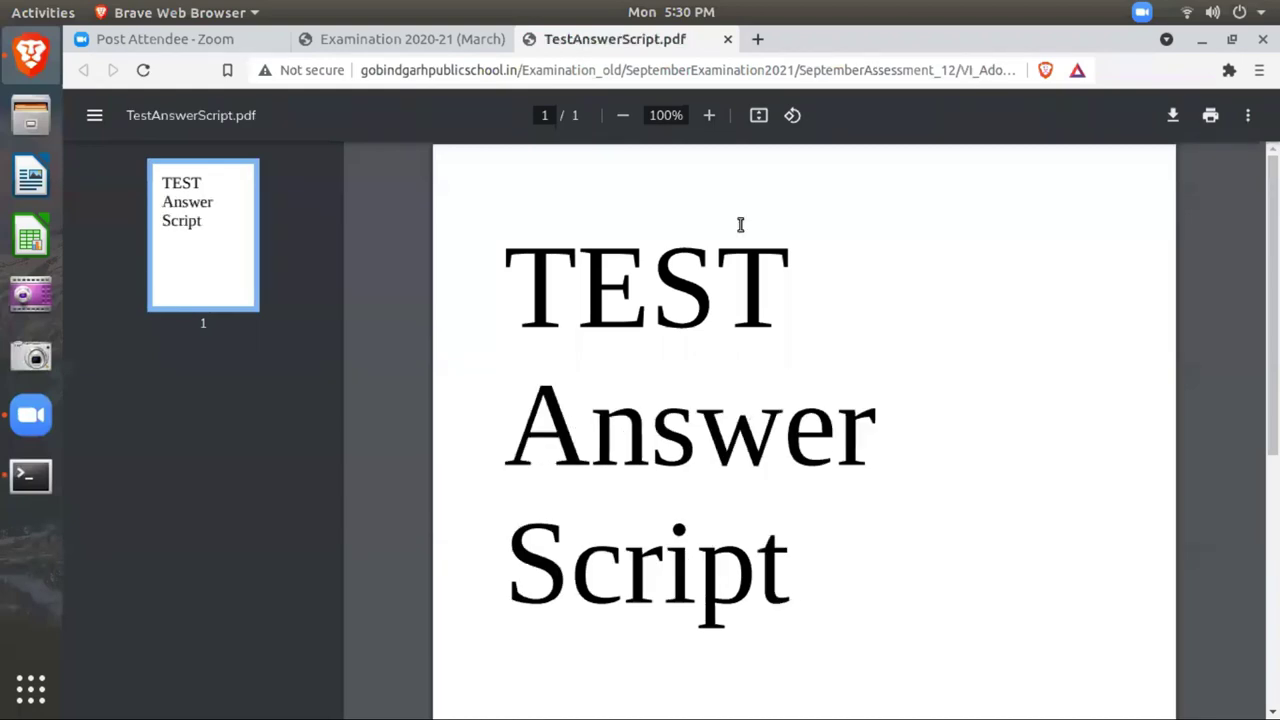
left_click(364, 44)
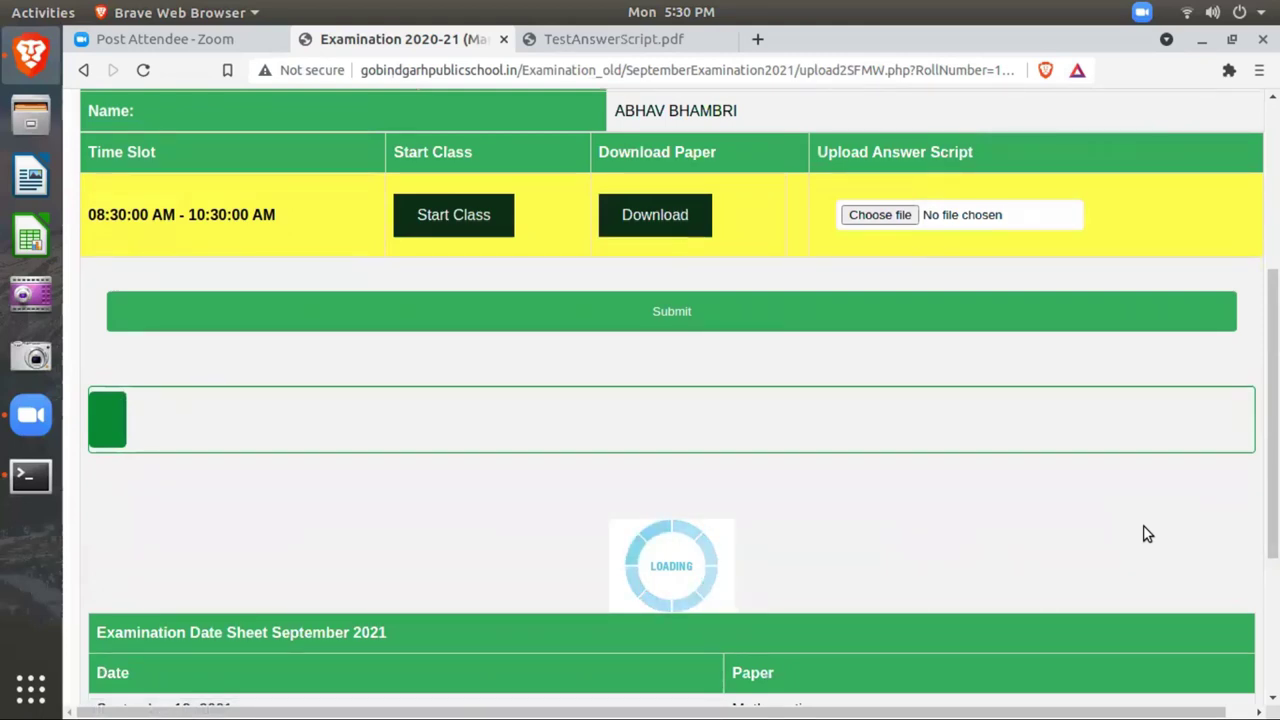
scroll(1106, 500, "up", 3)
scroll(1106, 500, "up", 3)
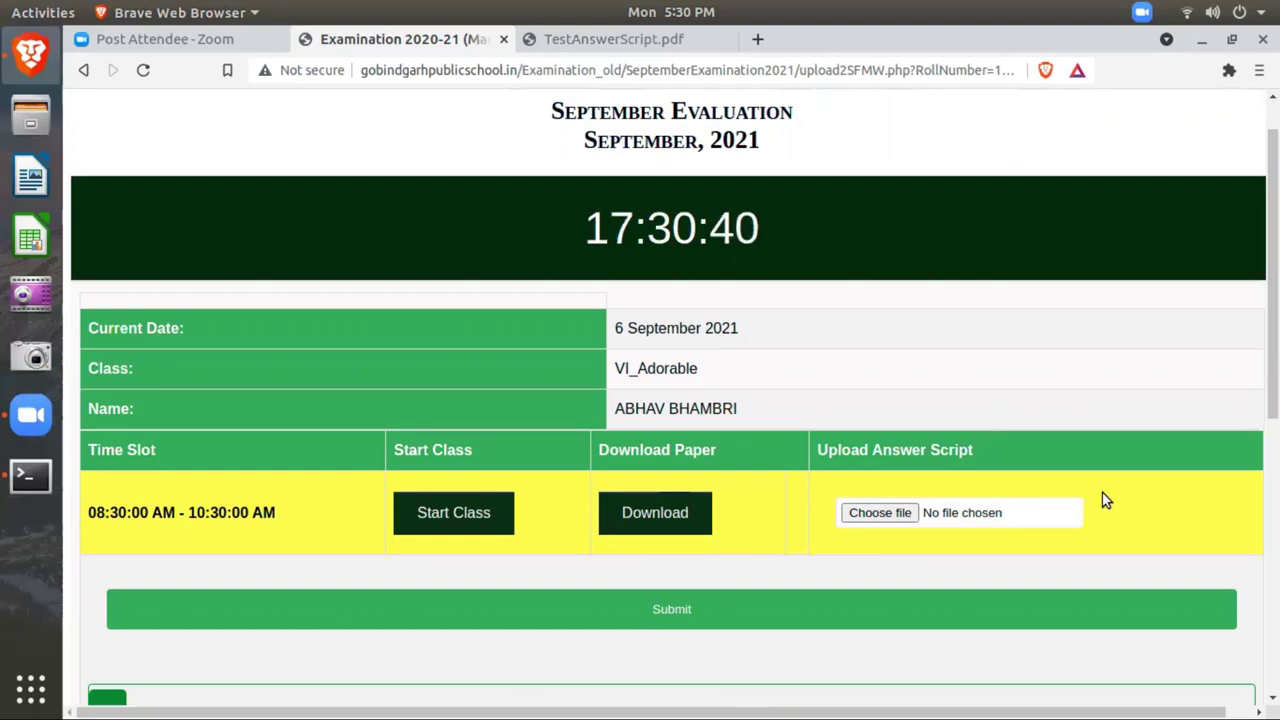
scroll(1105, 500, "up", 1)
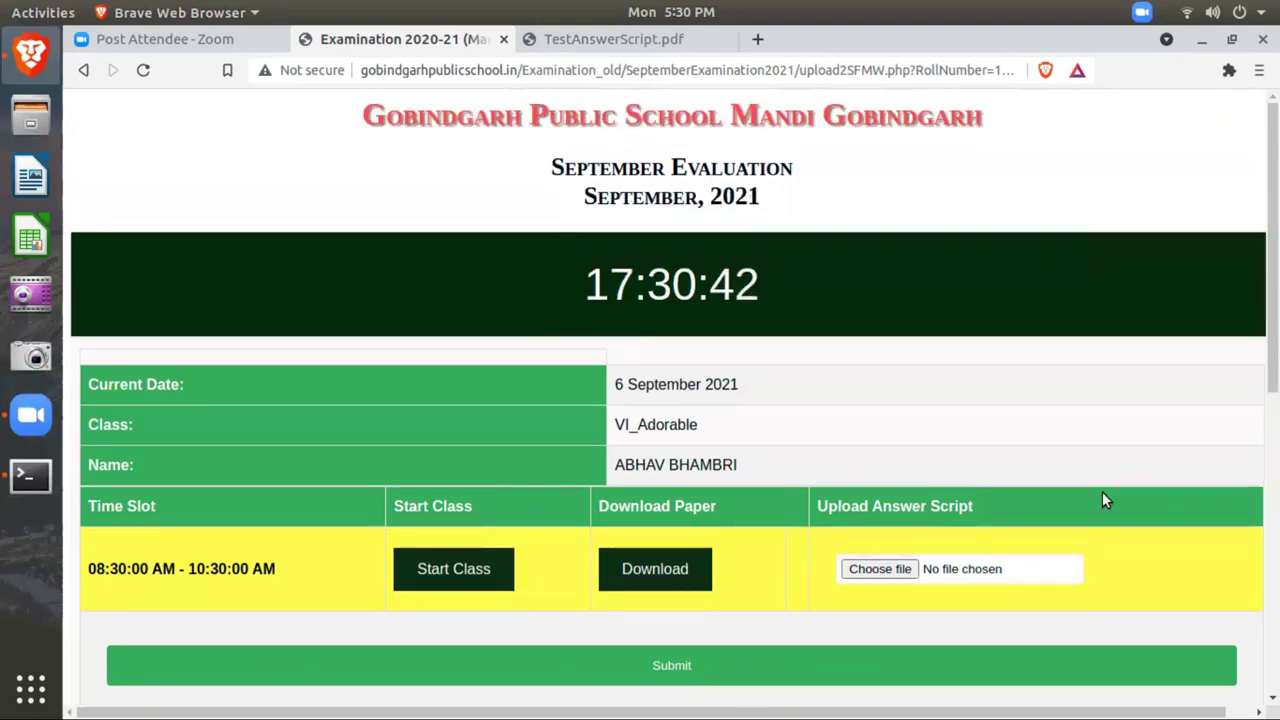